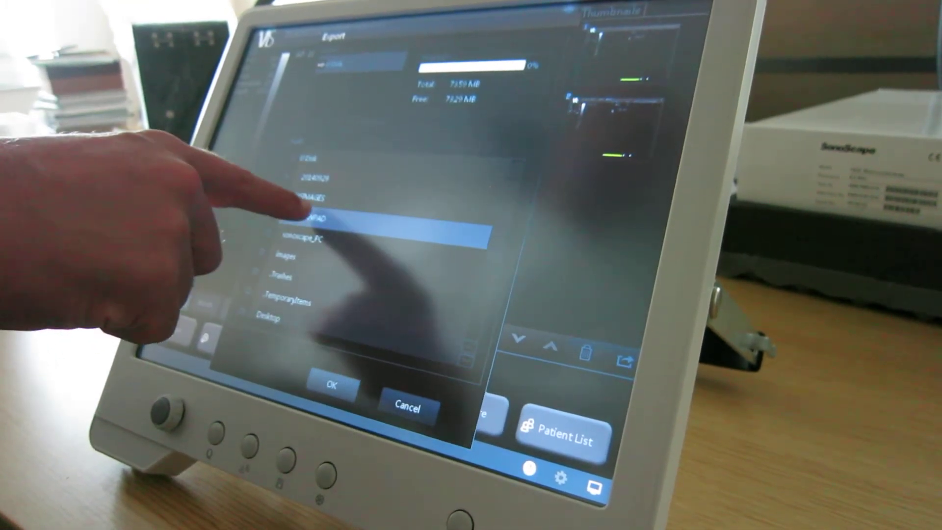
Export the saved image to the MEDCANPAD folder on the USB disk, browsing past USBIMAGES, and confirm
left_click(305, 197)
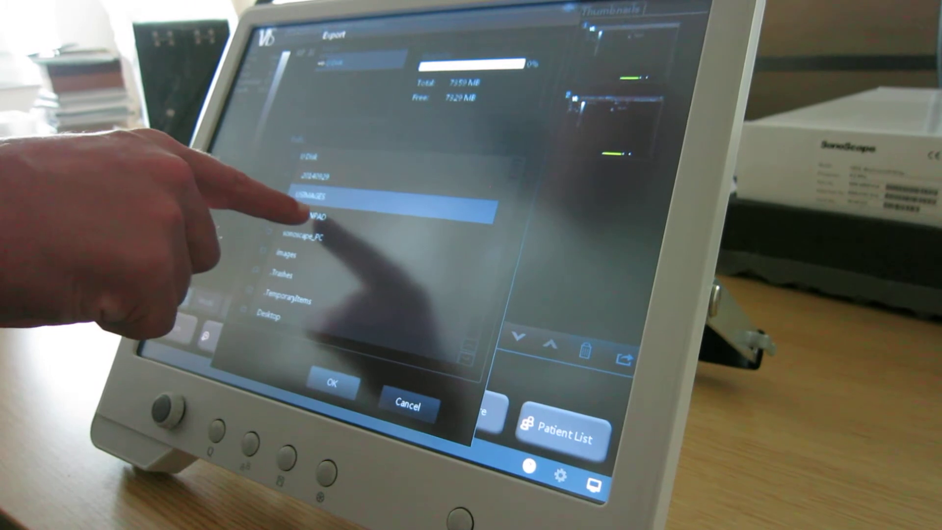
left_click(309, 214)
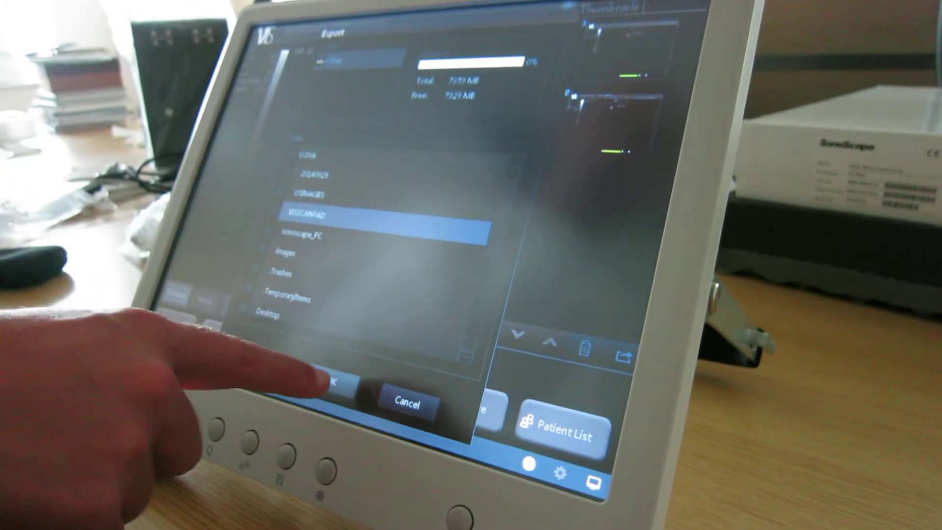
left_click(335, 387)
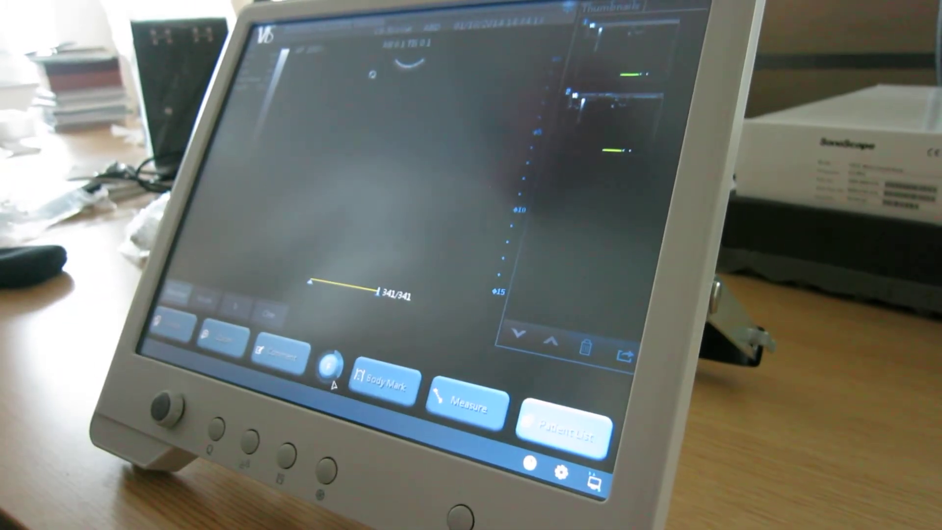